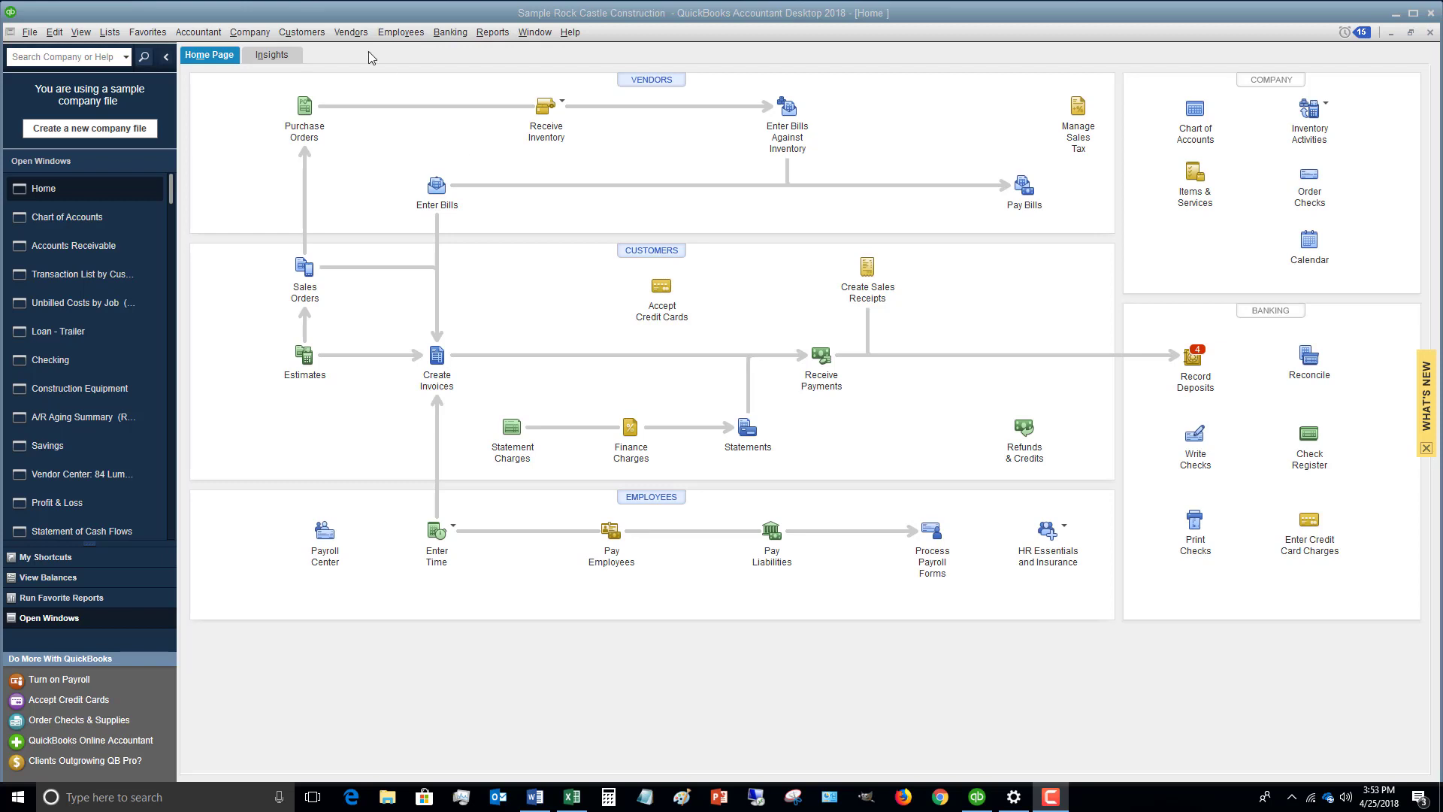
- Open the credit card charge entry form for the CalOil Credit Card and switch the transaction type to Refund/Credit
left_click(450, 32)
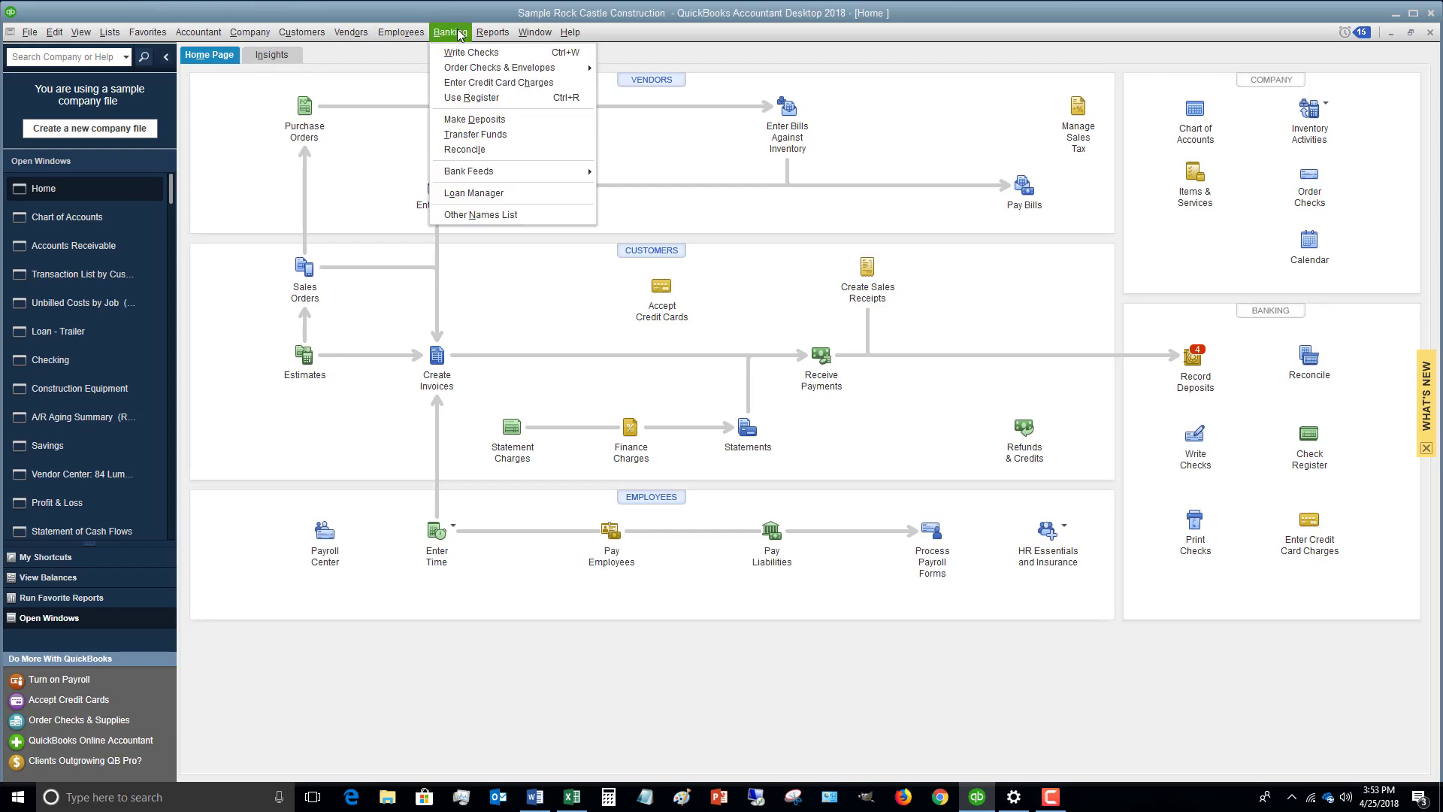
left_click(476, 83)
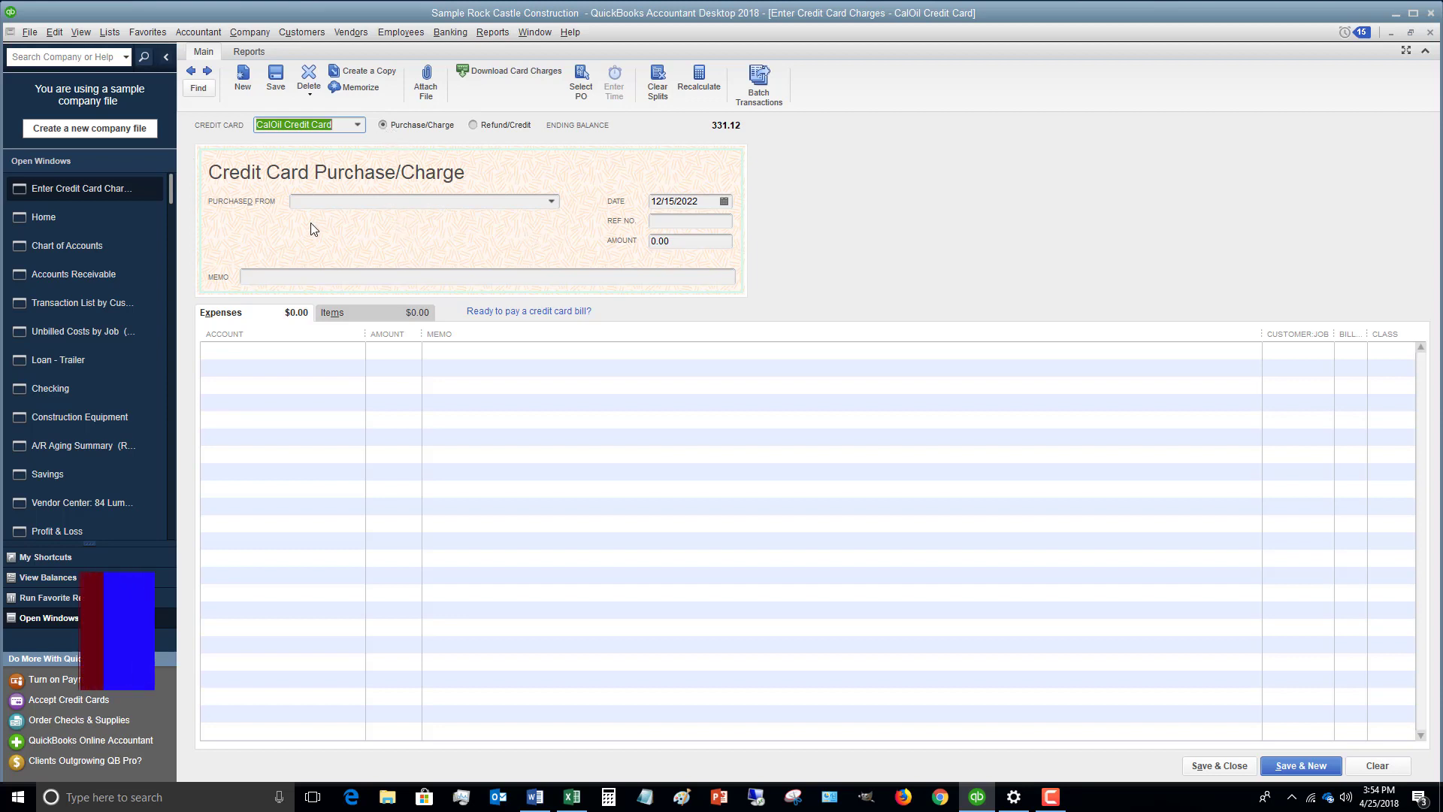
left_click(331, 201)
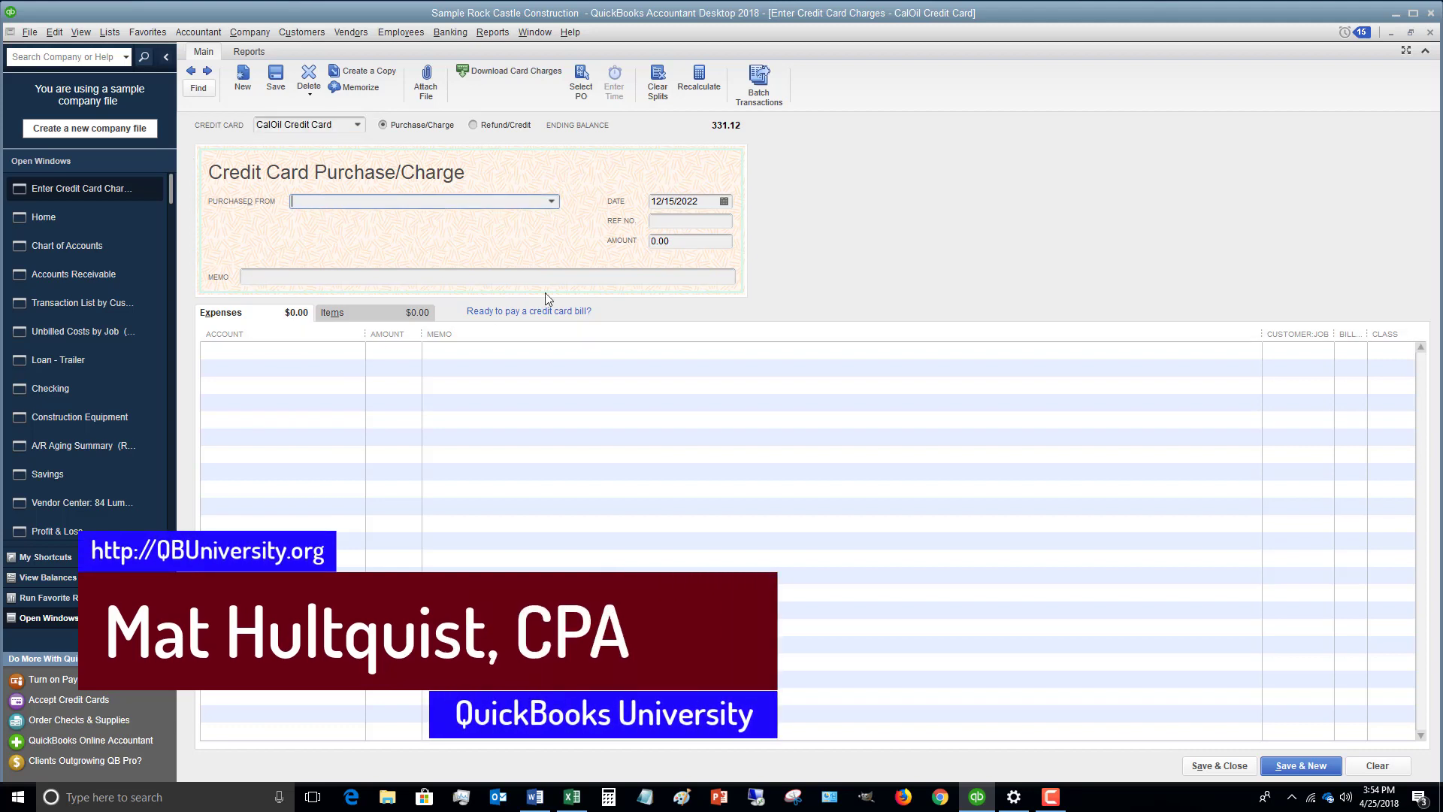
left_click(474, 125)
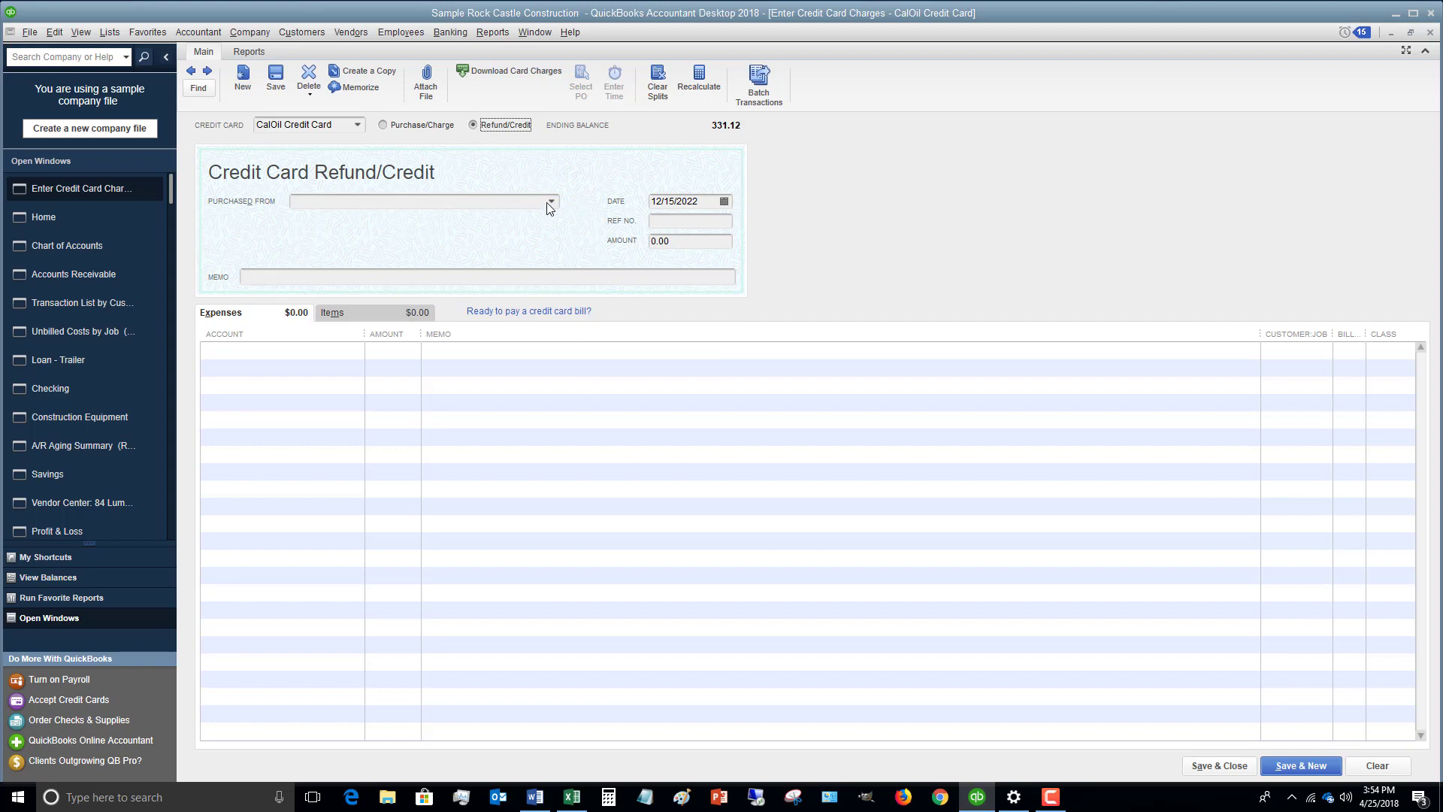
- Enter Staples as the payee of the refund and quick-add it to the name list as a vendor
left_click(451, 204)
type("stapl")
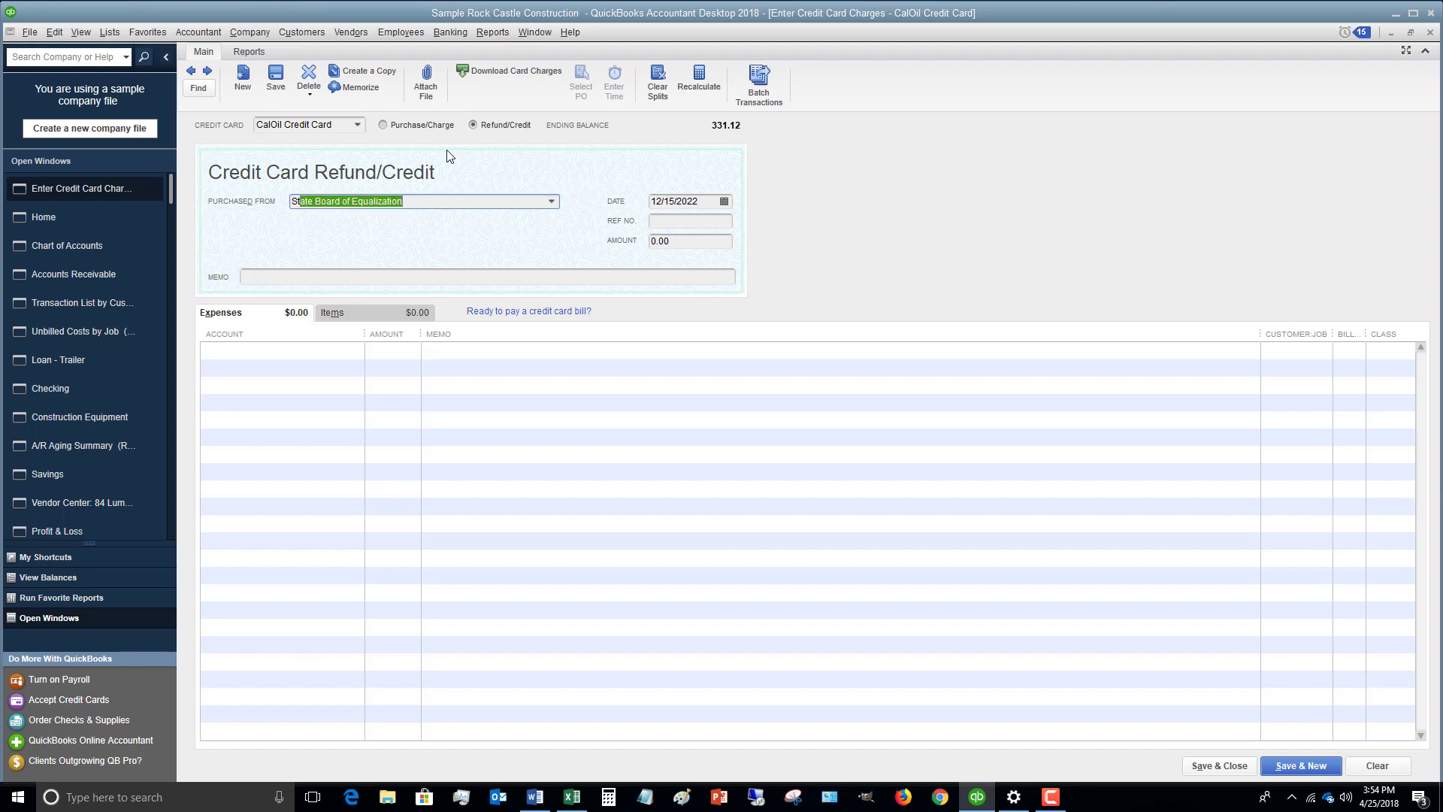
key("BackSpace")
key("BackSpace")
key("BackSpace")
key("BackSpace")
key("BackSpace")
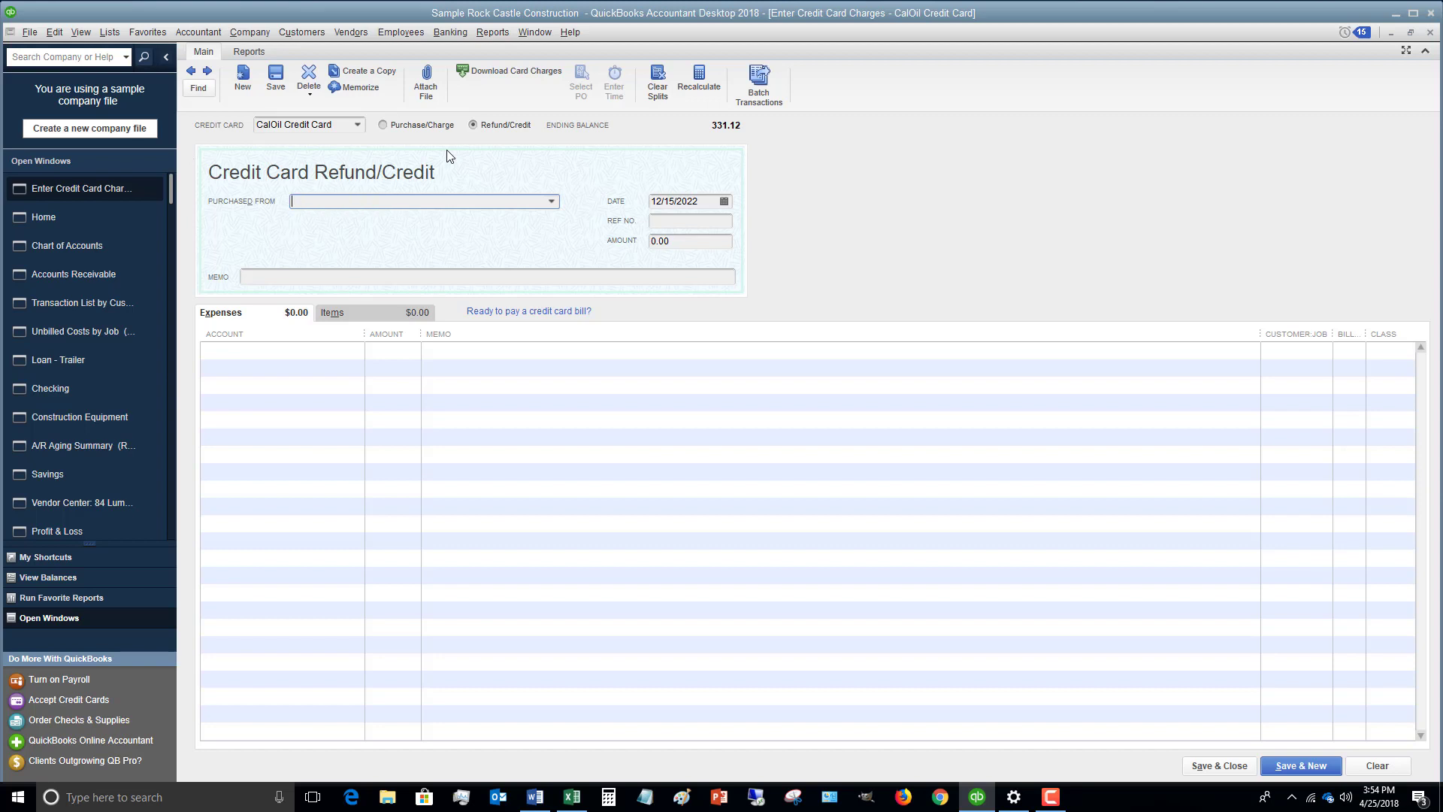
type("Staples")
key("Tab")
key("Return")
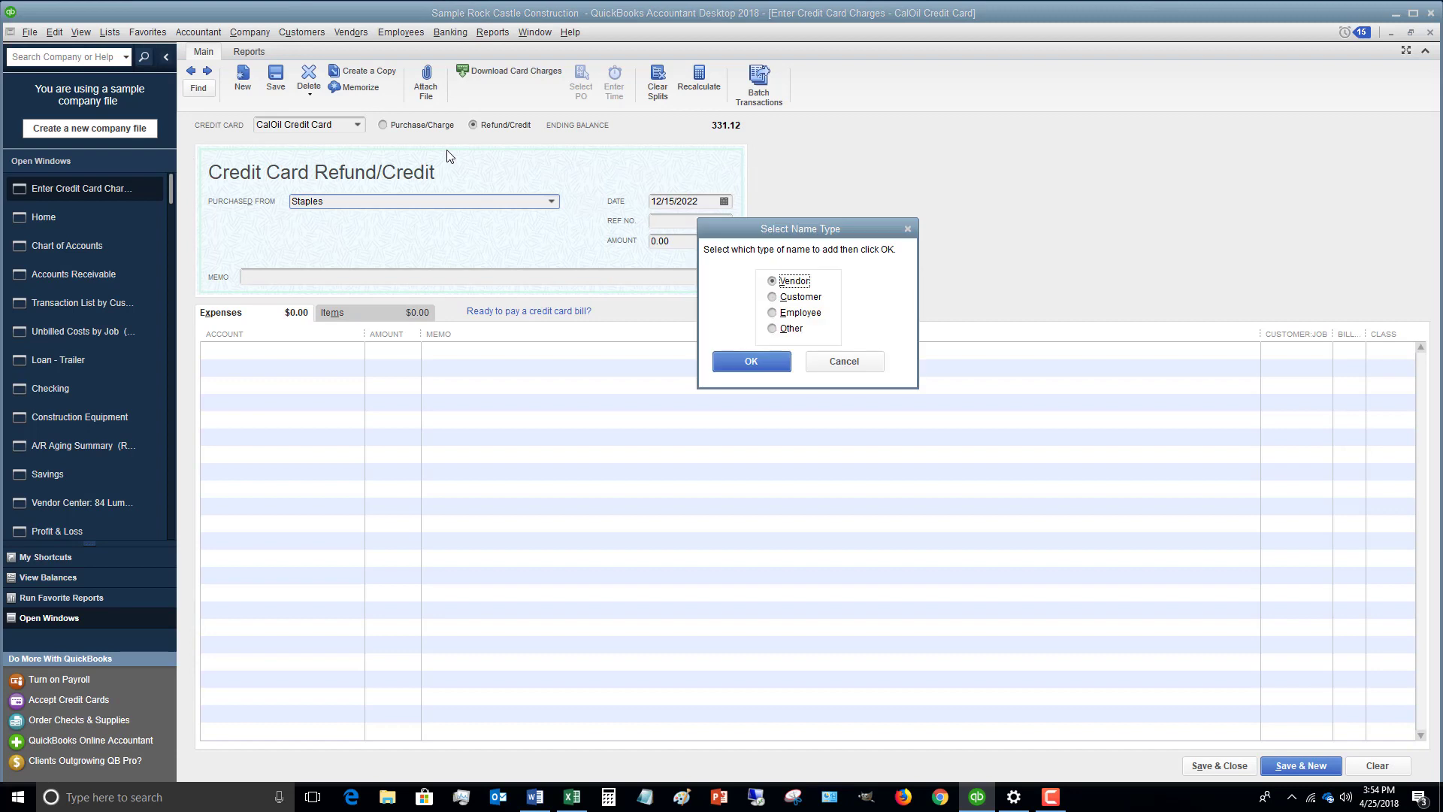
key("Return")
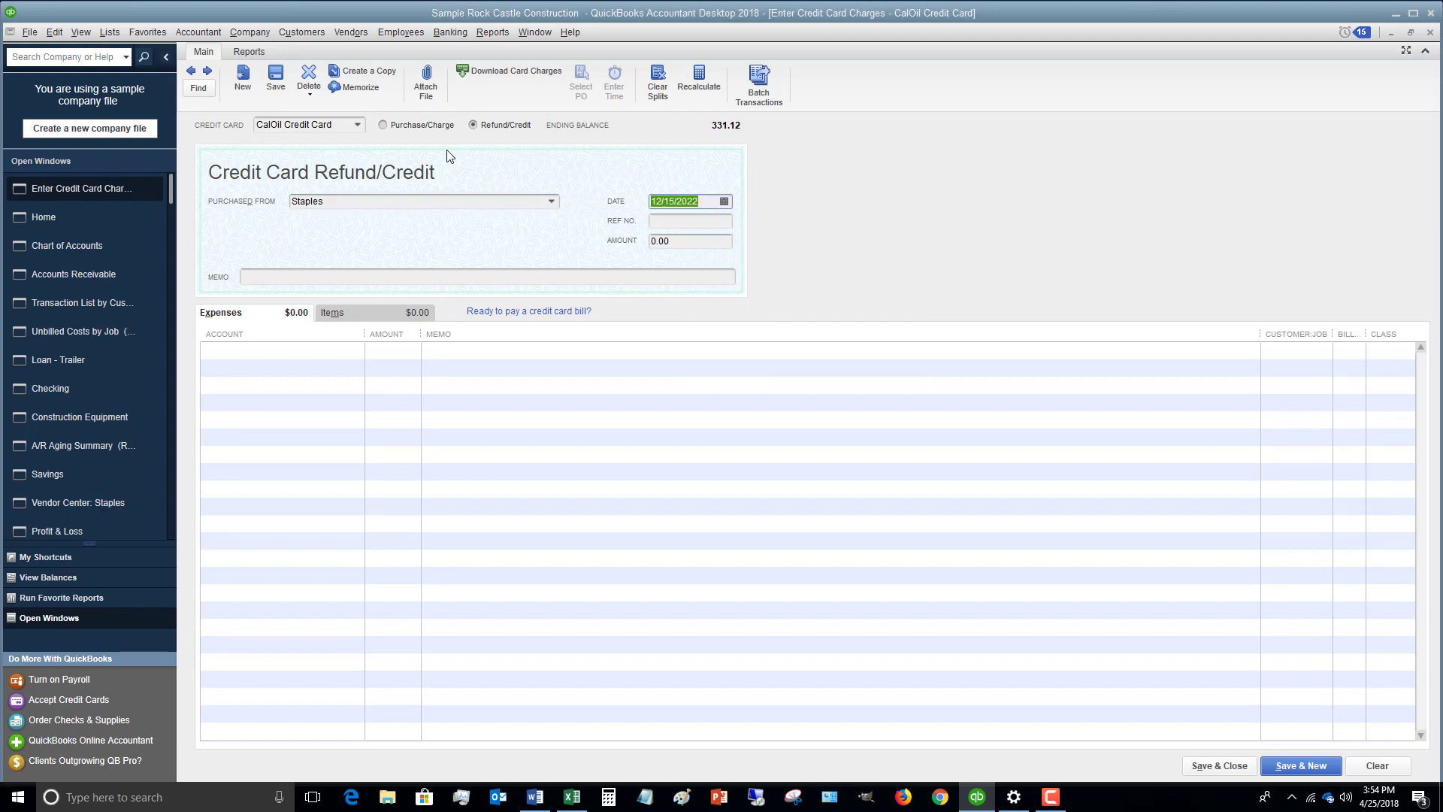
- Enter a 1.25 refund amount assigned to the Office Supplies account, and clear the form without saving
key("Tab")
key("Tab")
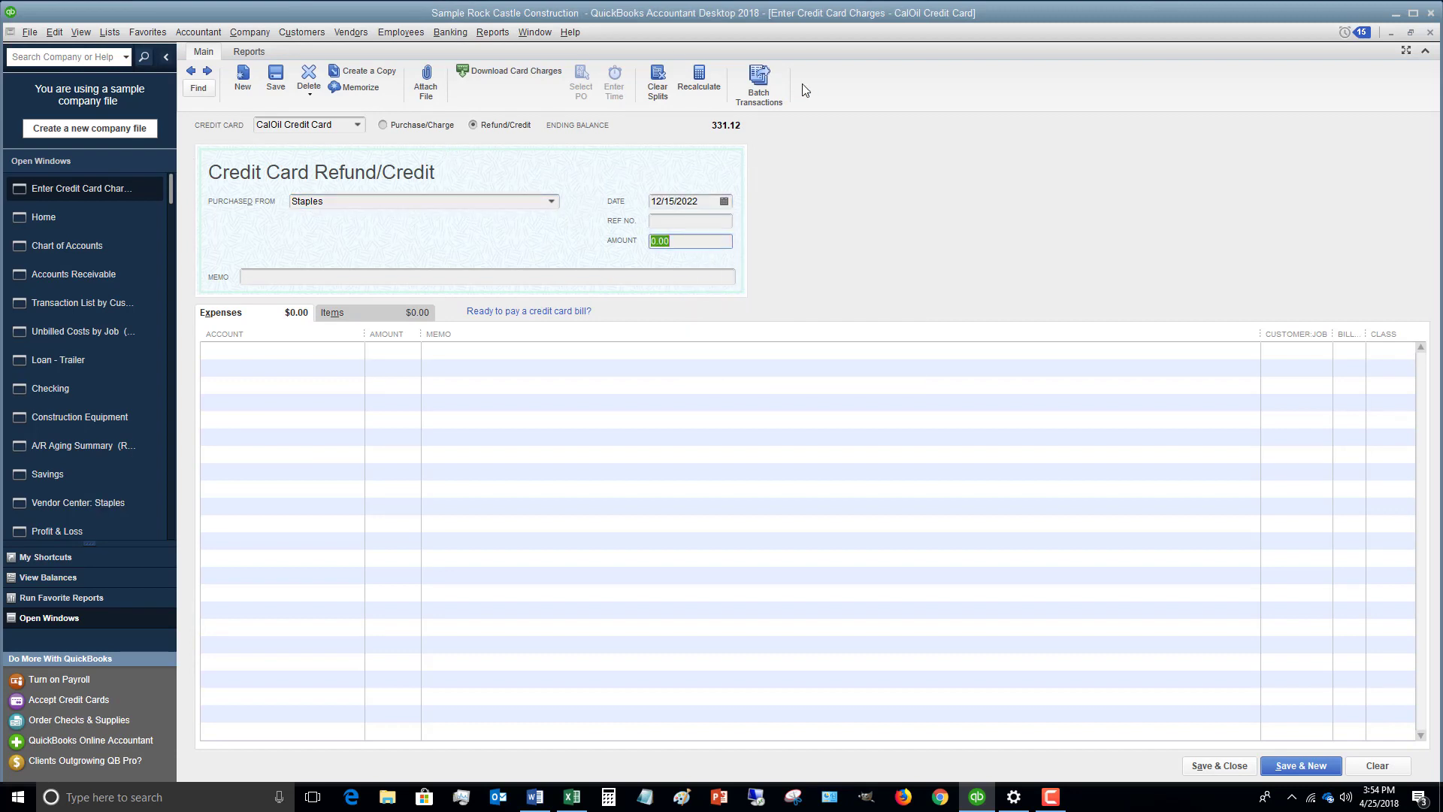
type("1.25")
key("Tab")
key("Tab")
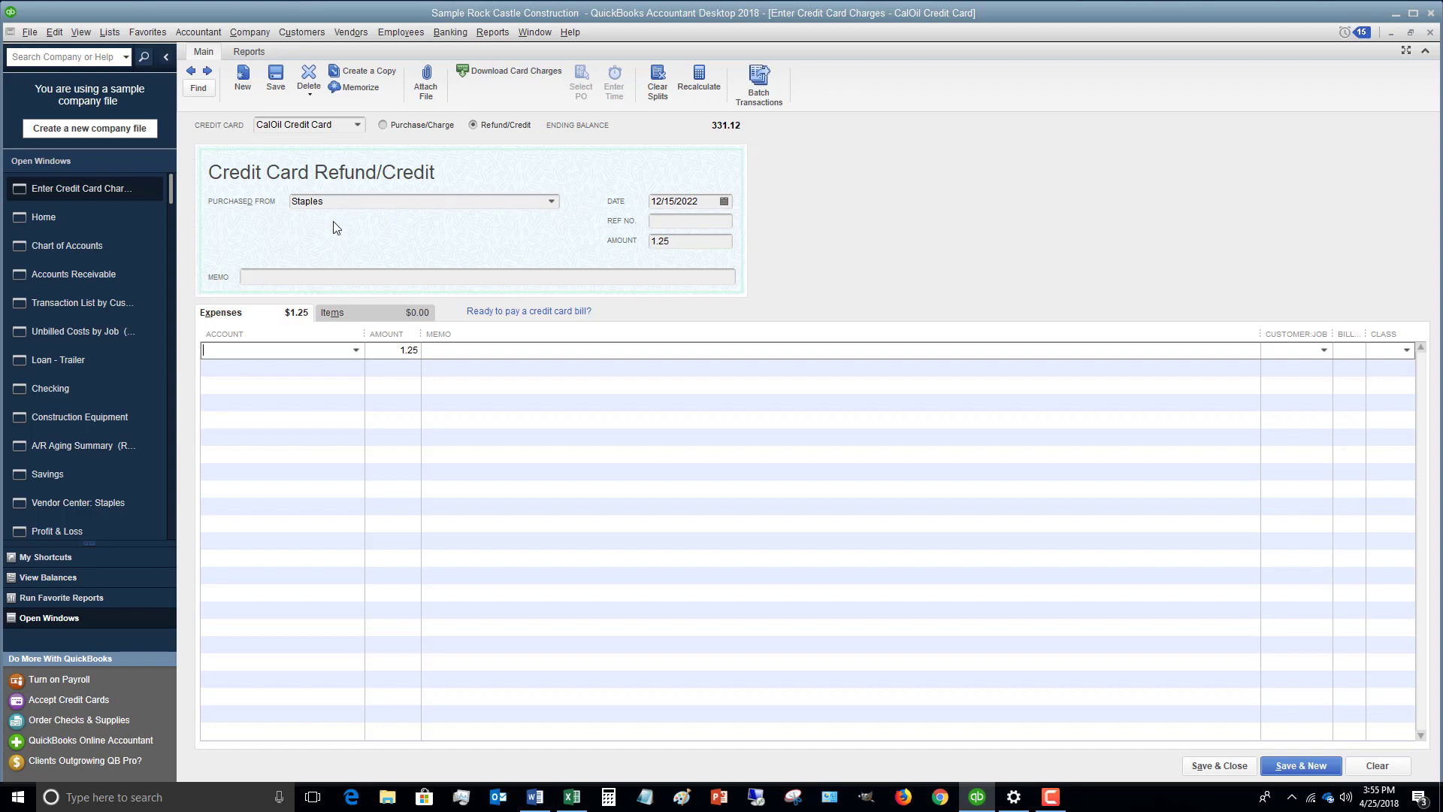
type("Office Supplies")
key("Tab")
left_click(1377, 765)
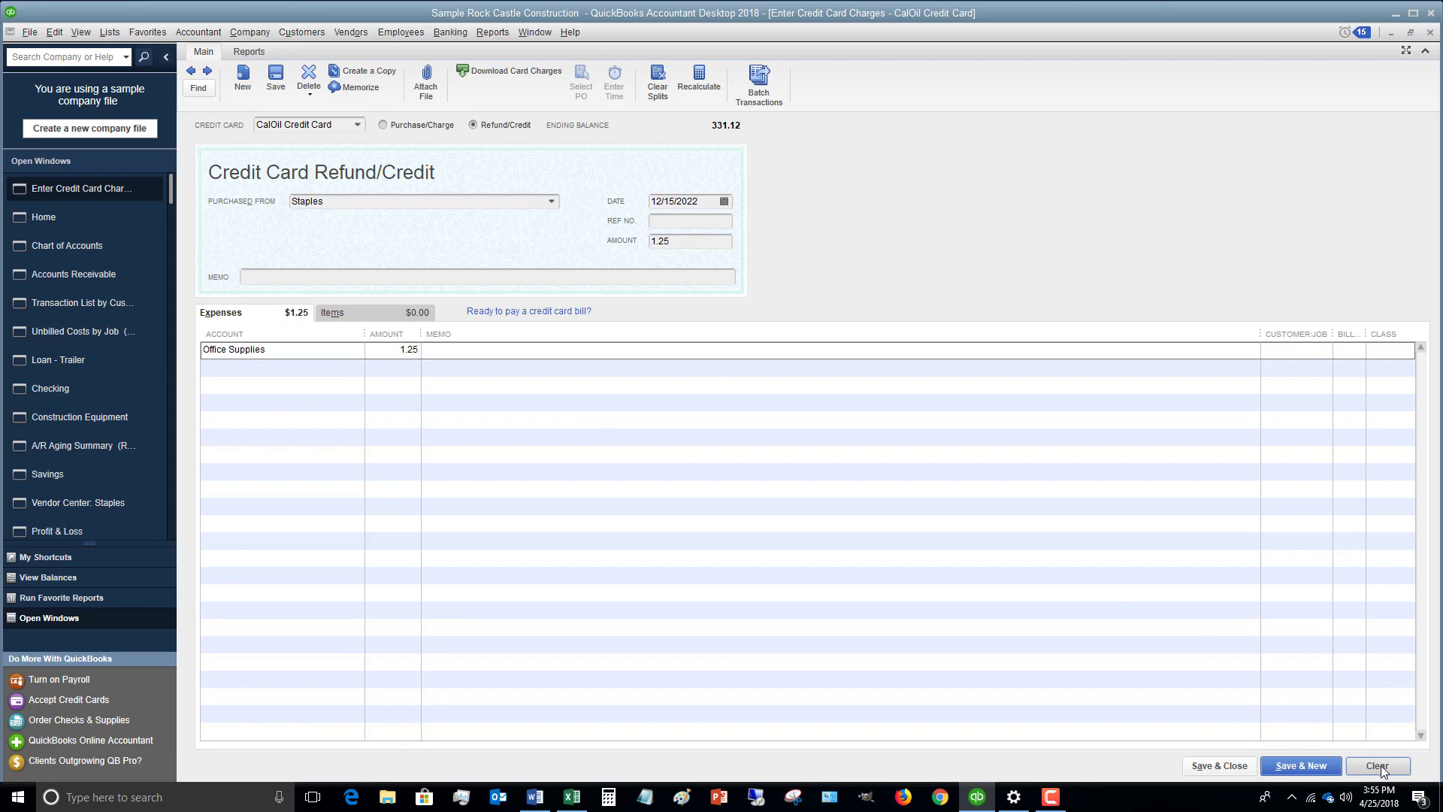
- Set the blank form to Refund/Credit, enter Discover as the payee, and quick-add it as a vendor
left_click(474, 125)
left_click(432, 202)
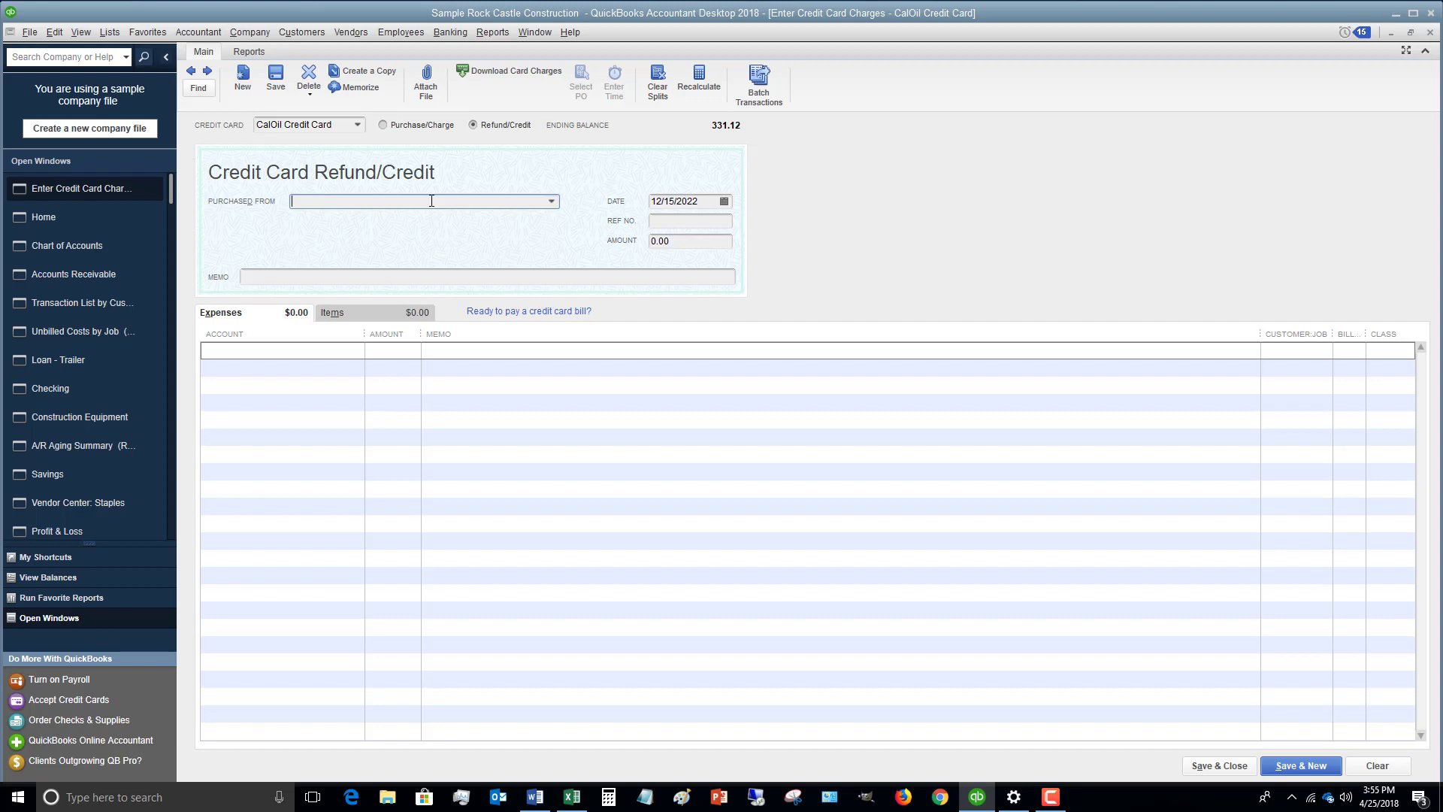
type("Discover")
key("Tab")
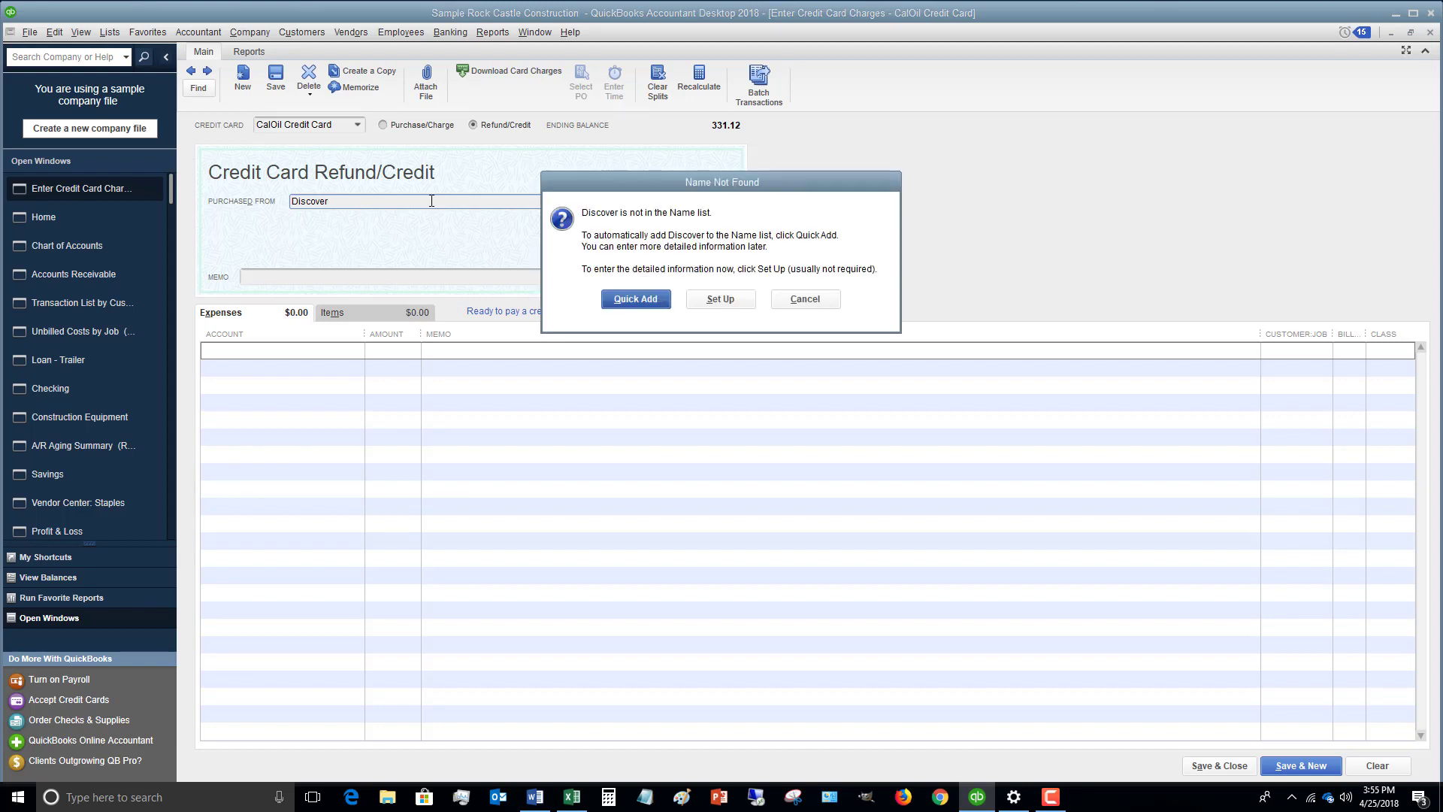
key("Return")
key("Return")
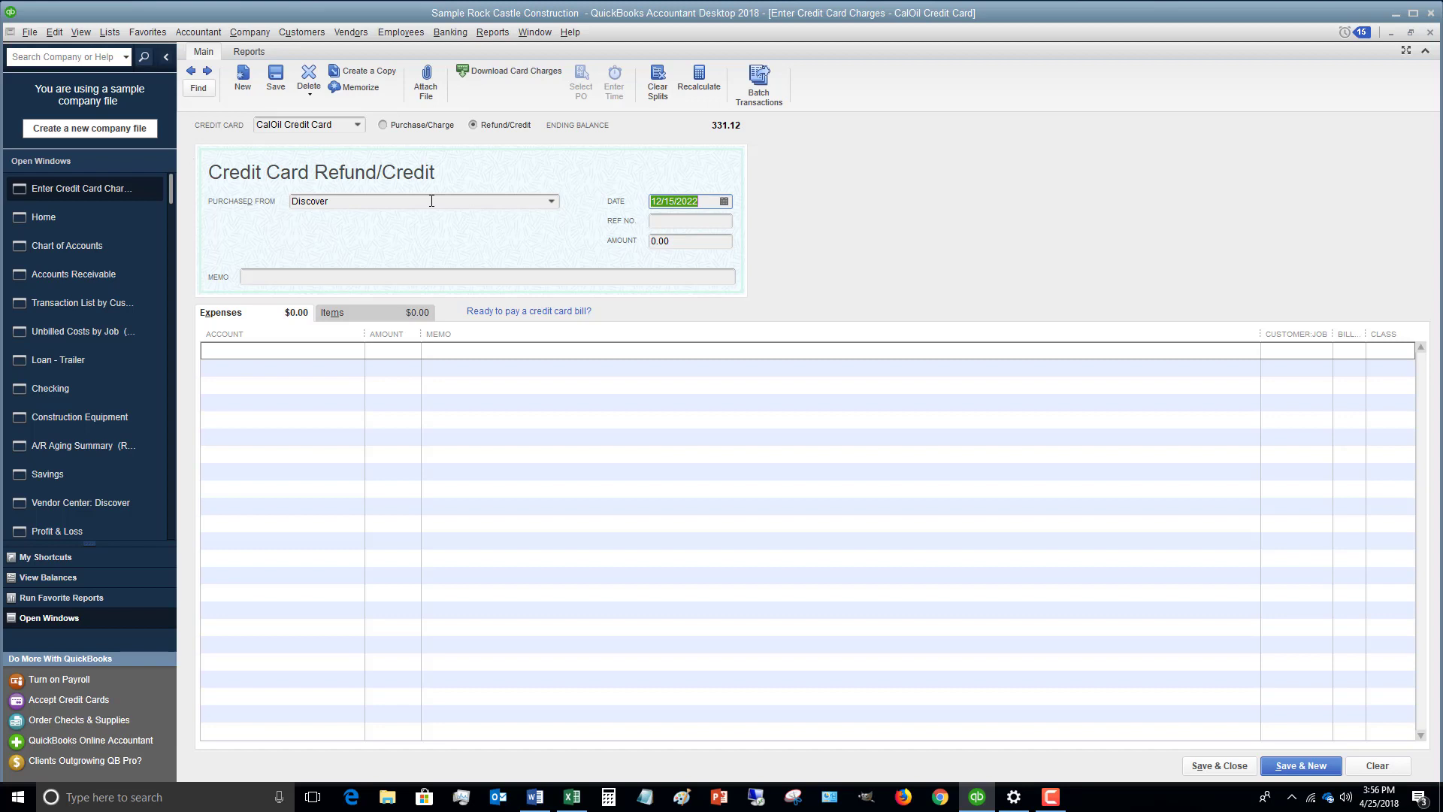
- Set the Discover refund amount to 12.75, keeping the default date and an empty reference number
key("Tab")
key("Tab")
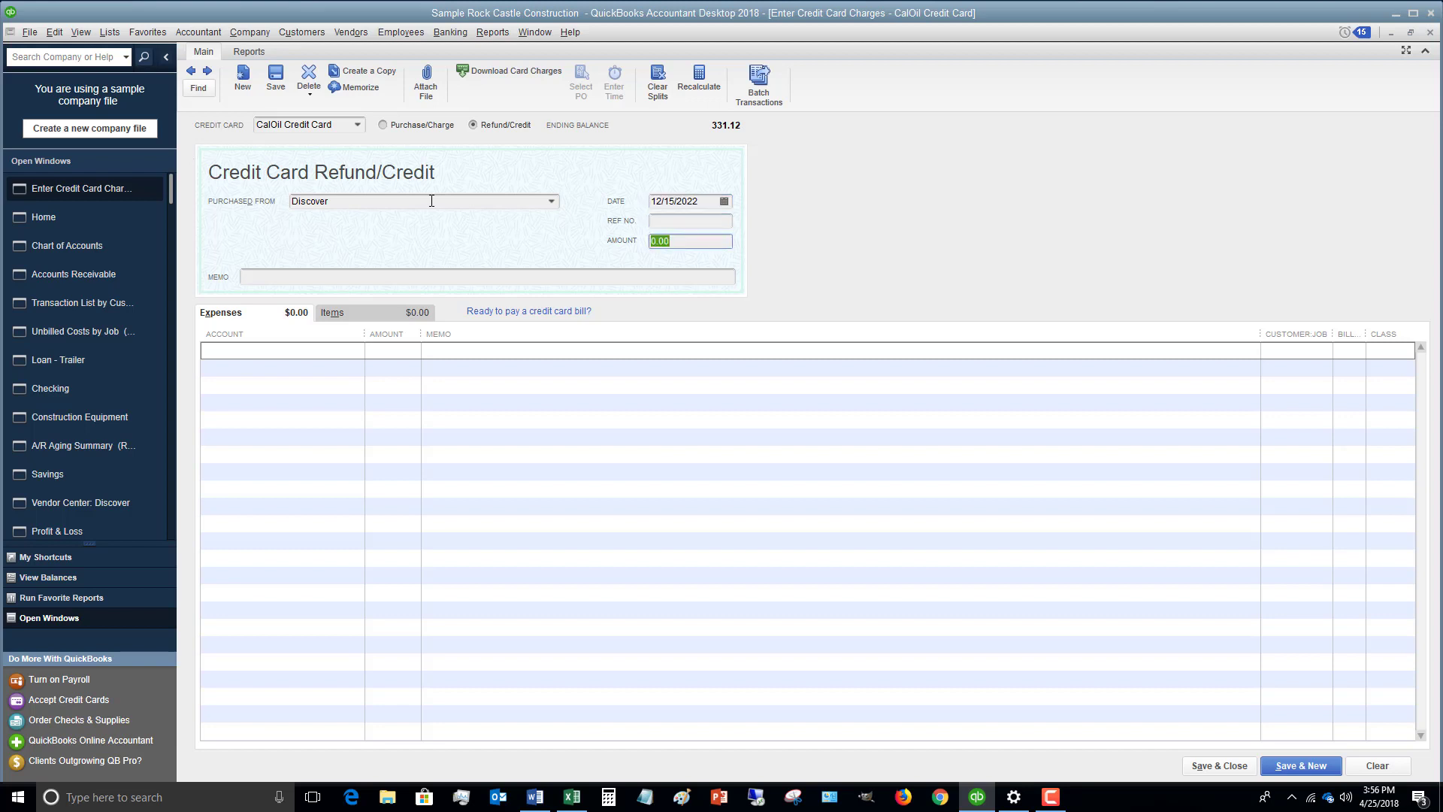
type("12.75")
key("Tab")
key("Tab")
- Assign the refund's expense line to the Other Income account
type("Othe")
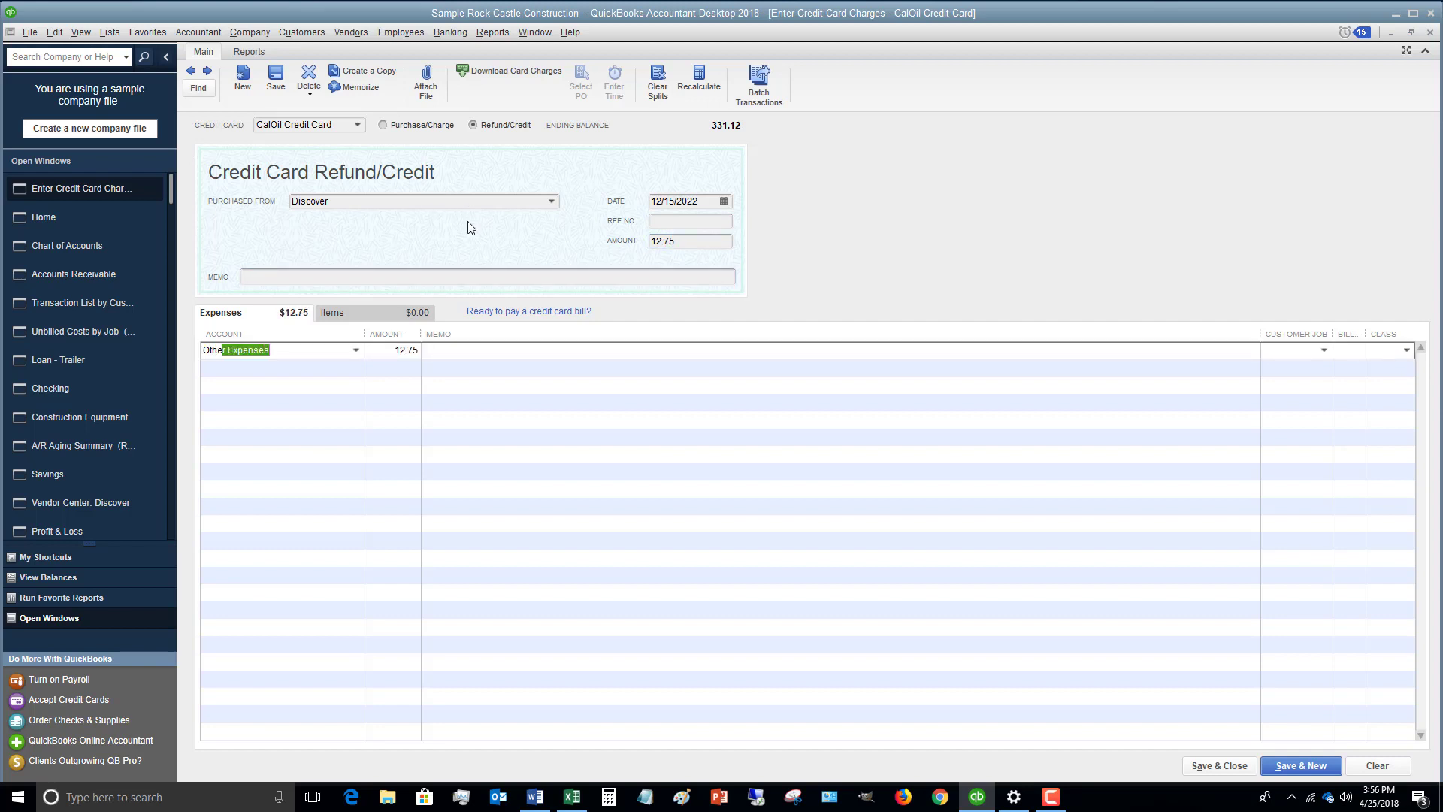
left_click(356, 351)
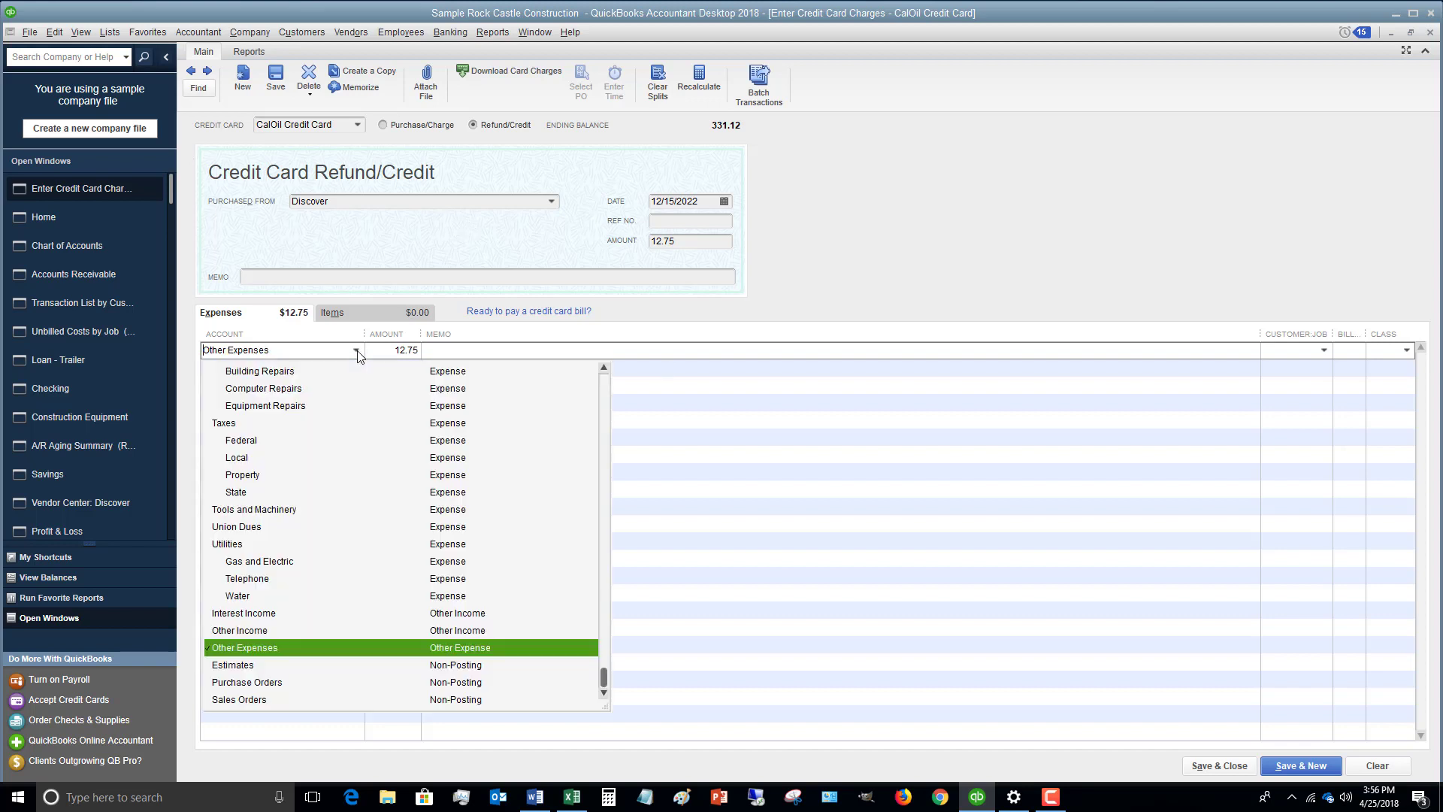
left_click(241, 631)
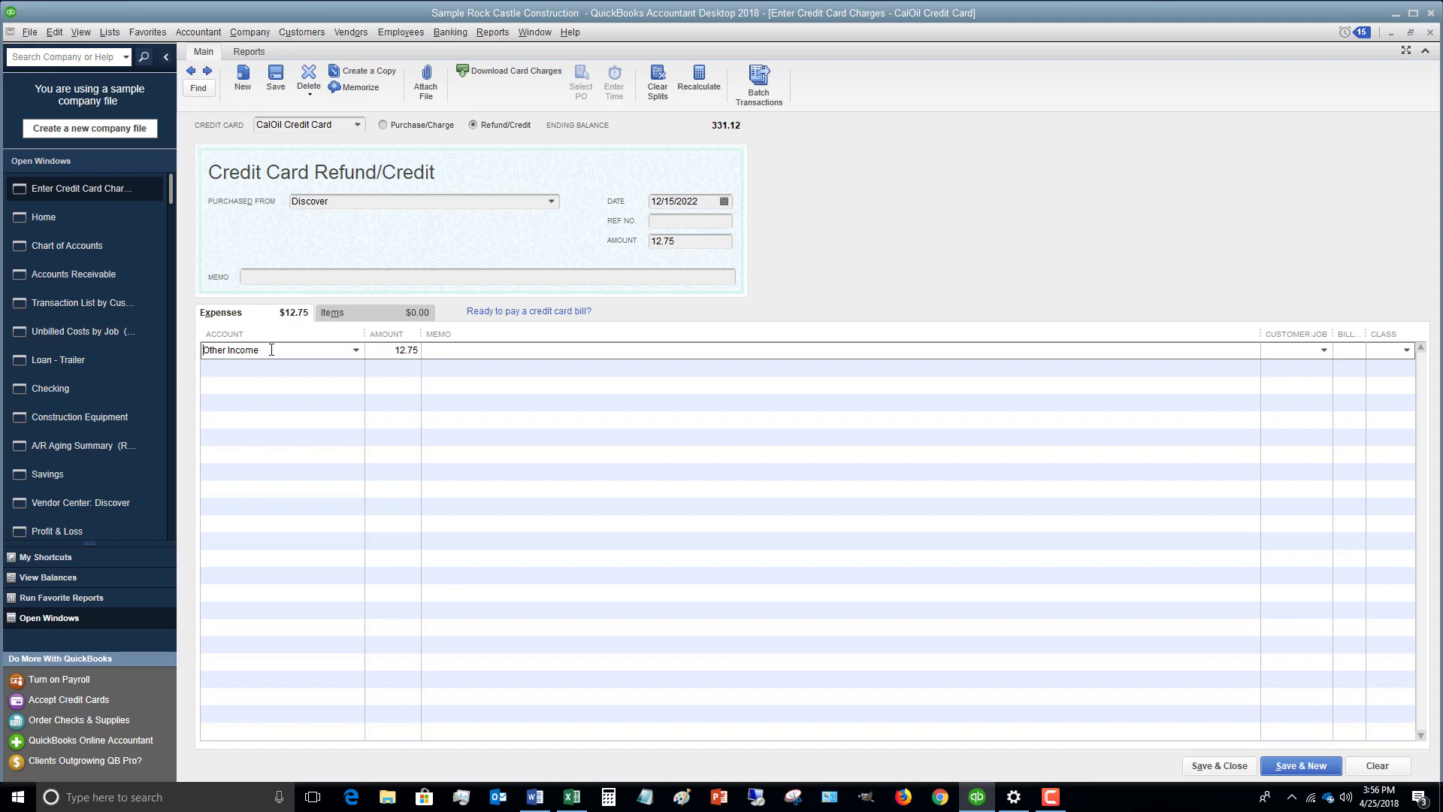
- Change the account on the refund's expense line to Automobile:Fuel
left_click_drag(271, 350, 200, 352)
left_click(356, 351)
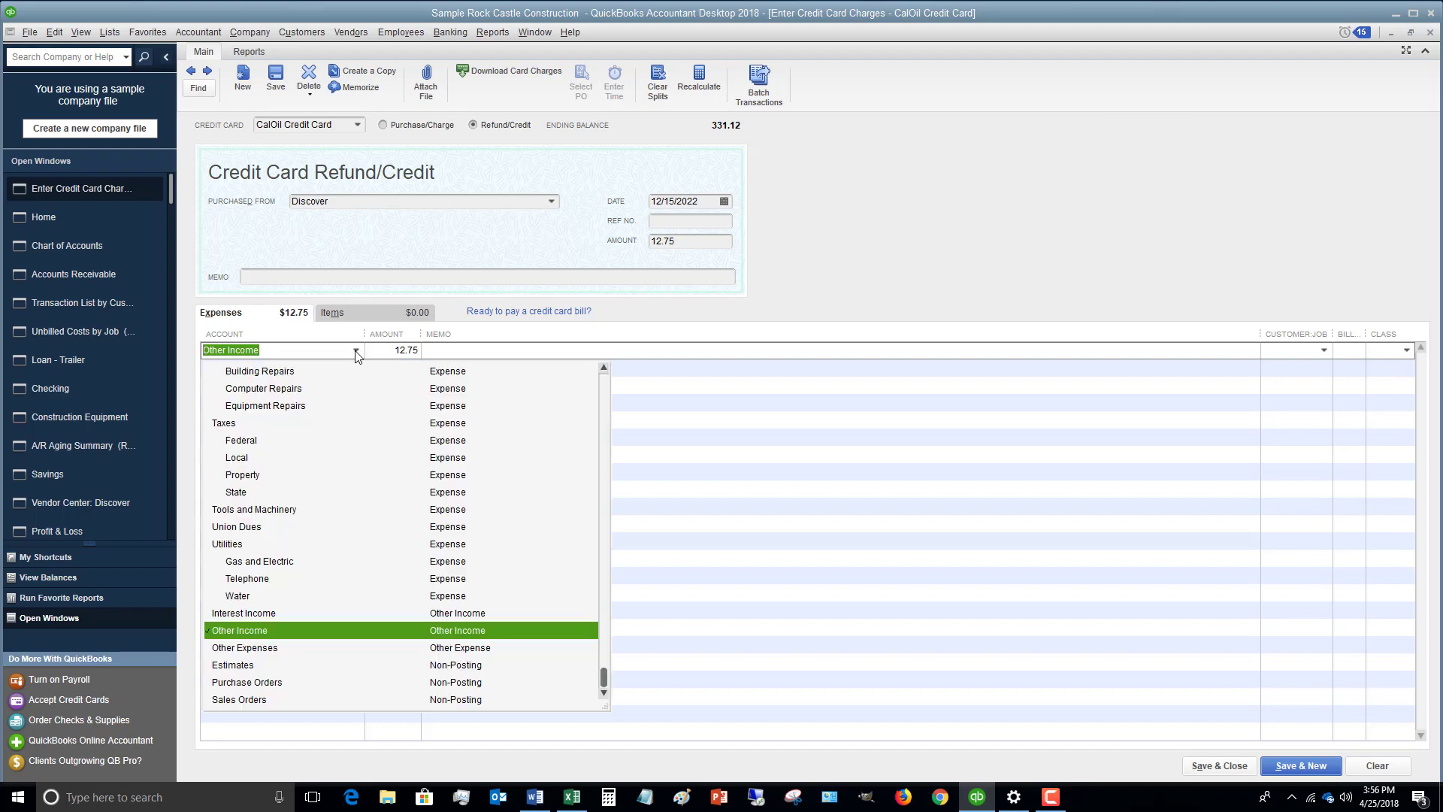
scroll(312, 470, "up", 7)
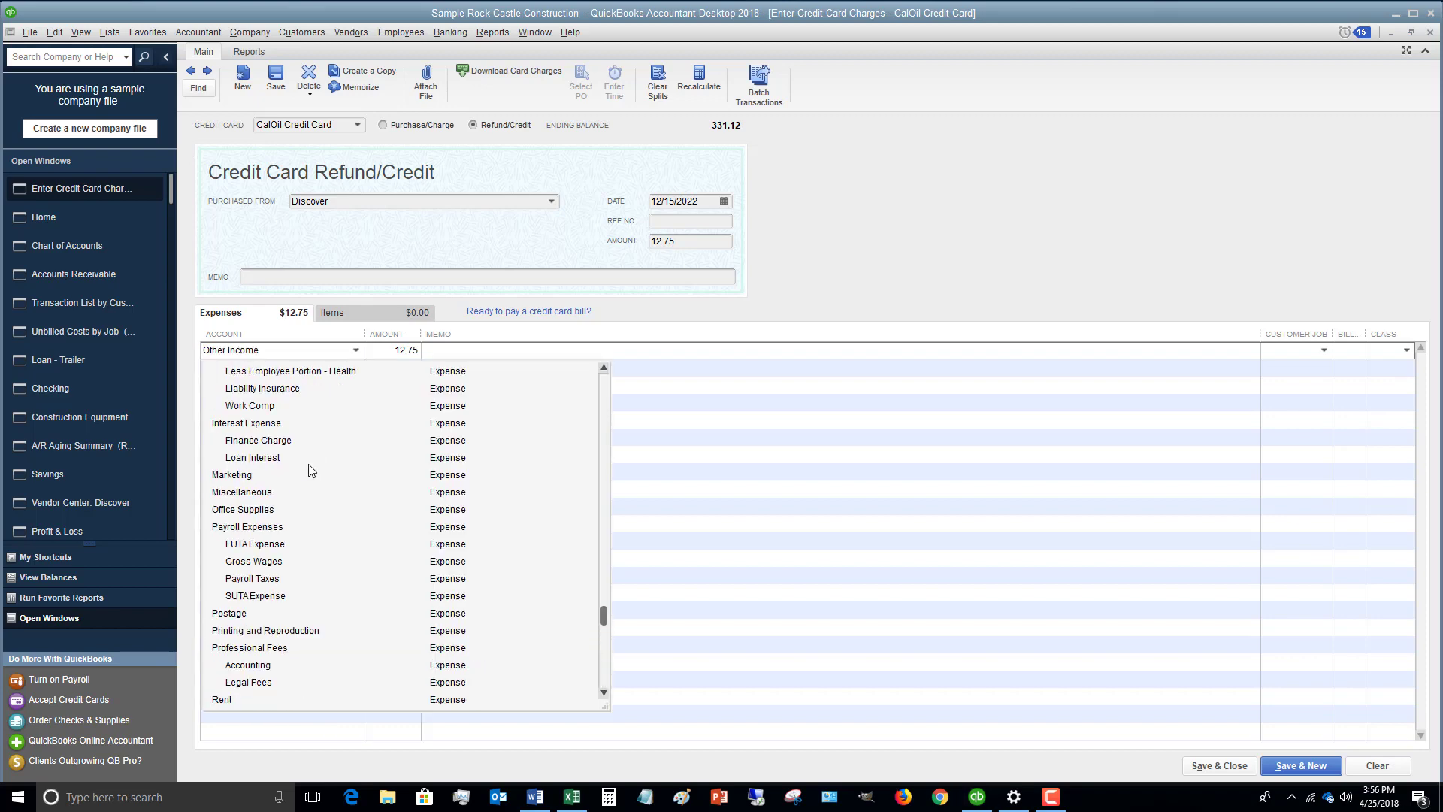
scroll(312, 469, "up", 4)
left_click(267, 426)
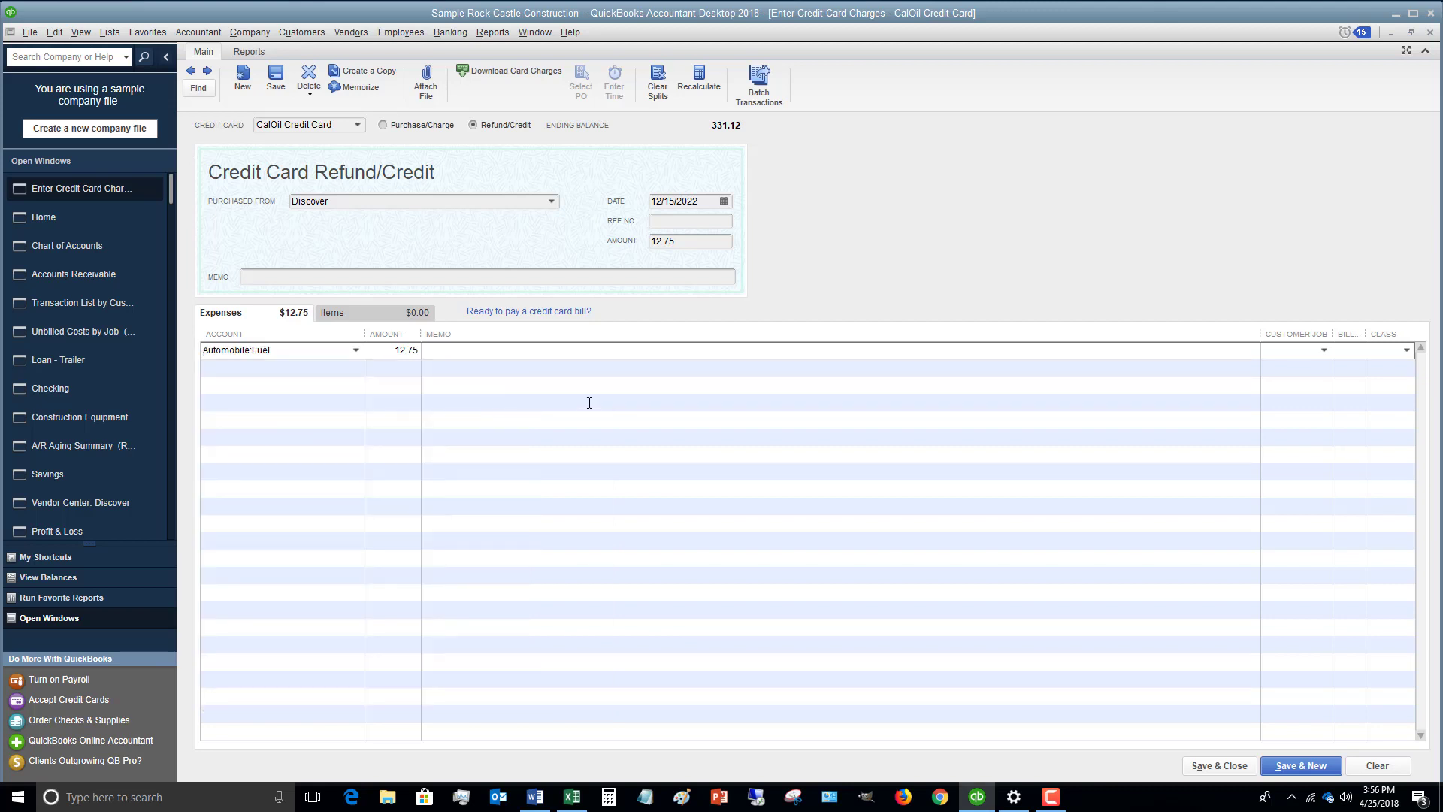